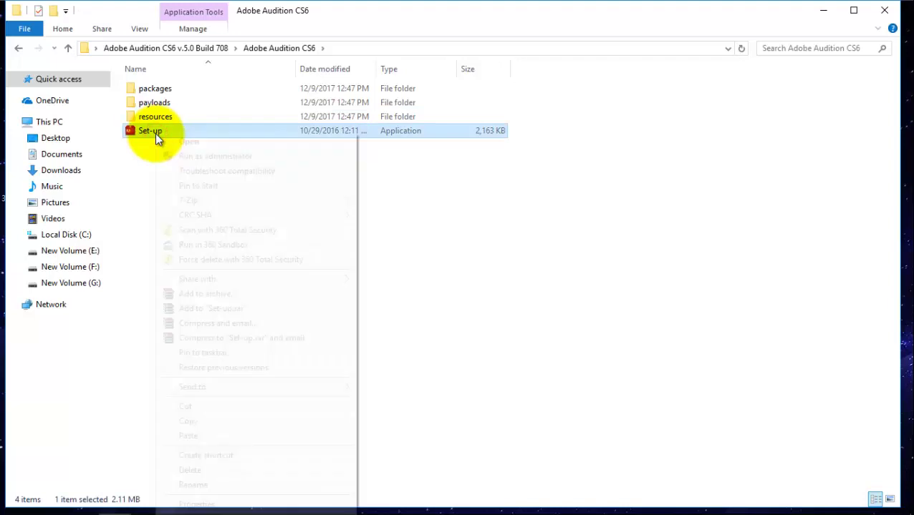
Step: Run the Adobe Audition CS6 Set-up as administrator and proceed with the option to install with a serial number
click(195, 156)
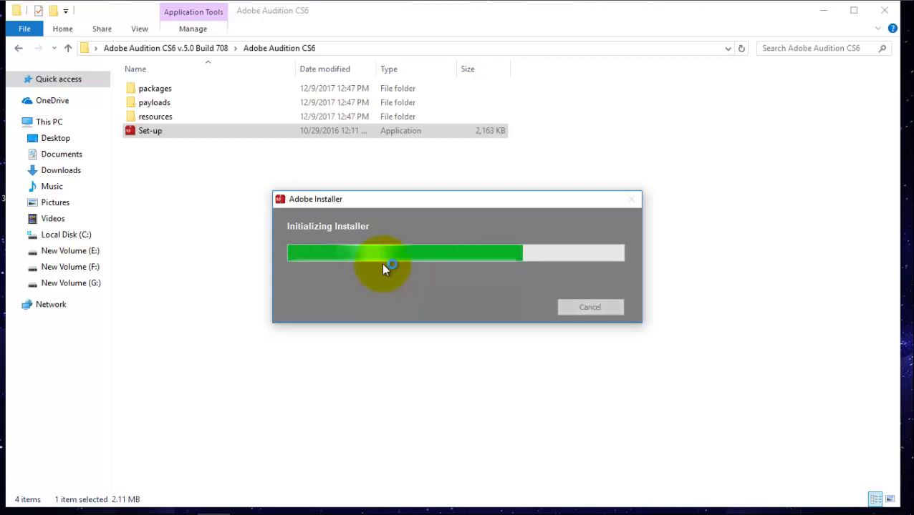
mouse_move(212, 502)
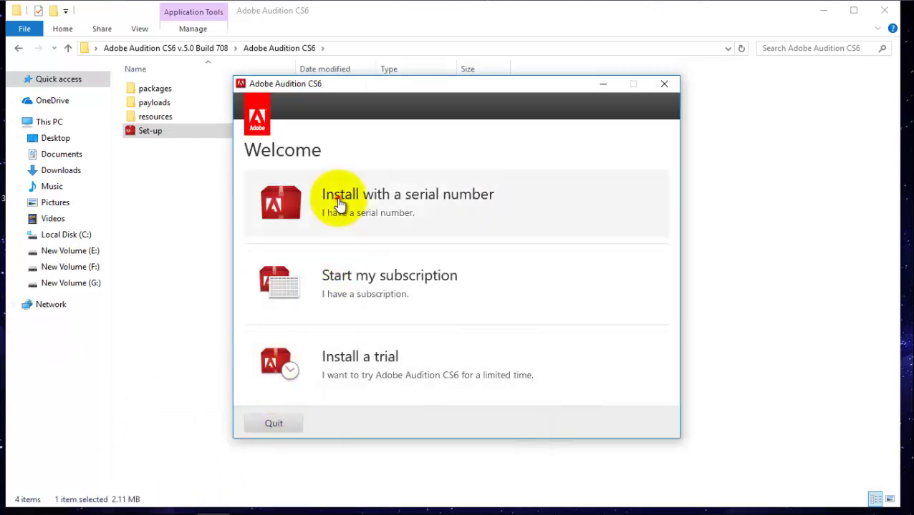
click(339, 201)
click(636, 421)
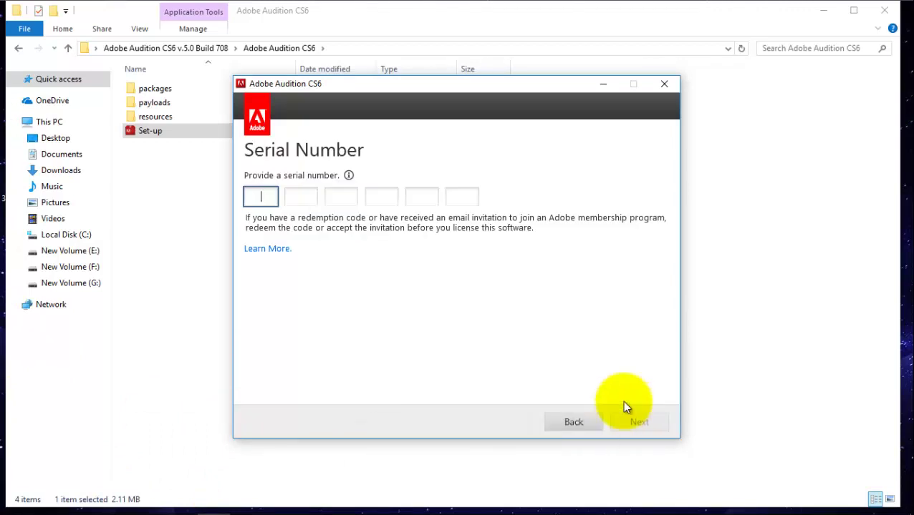
Step: Enter the serial number in the installer, retry the connection once, and choose to connect later
text(1)
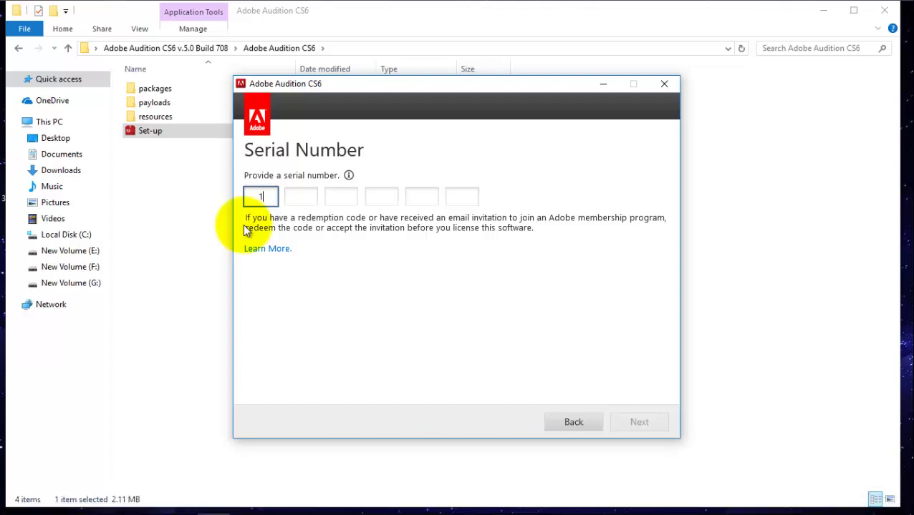
text(11111111111111111111111)
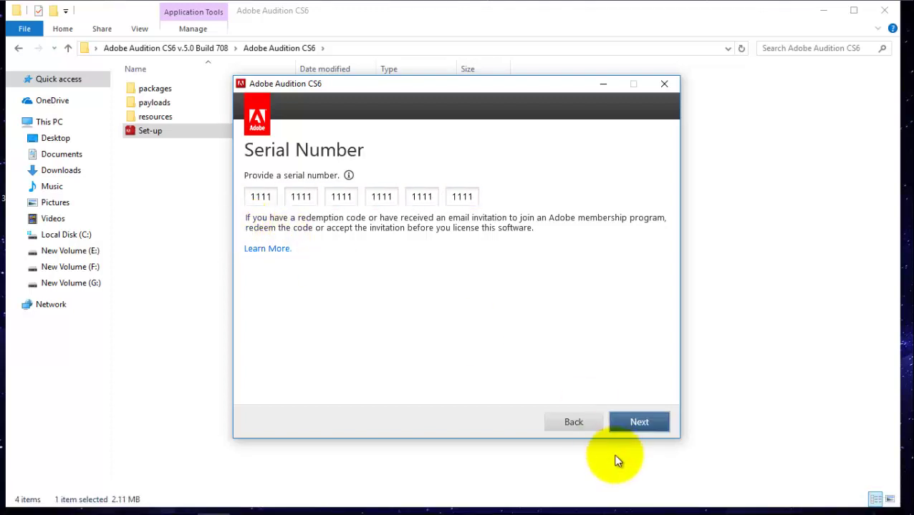
click(621, 423)
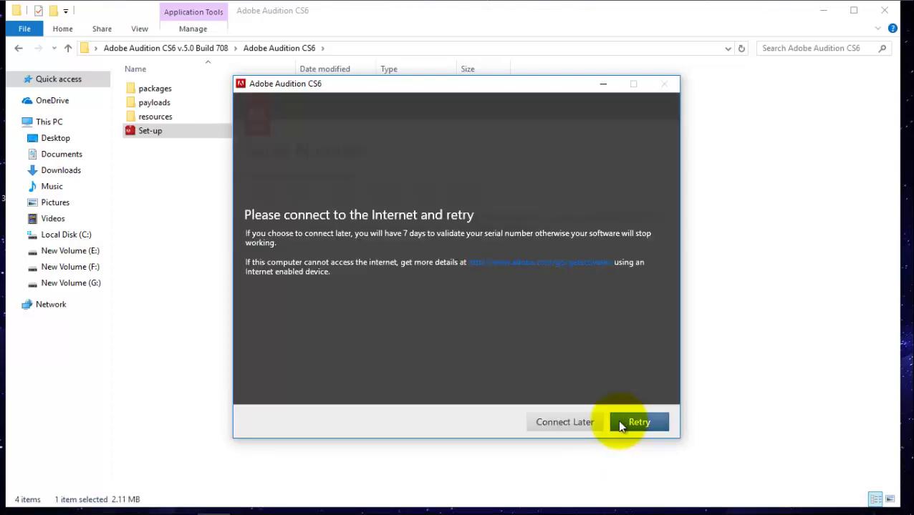
click(640, 425)
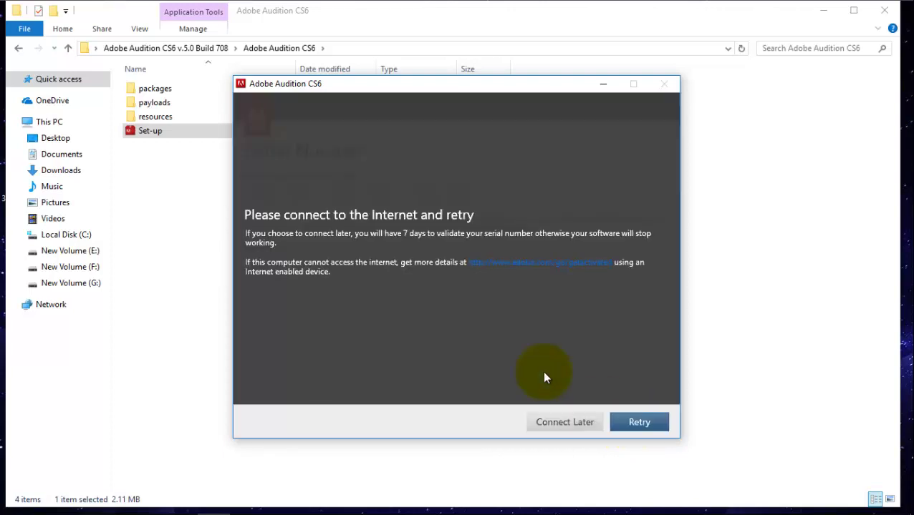
click(565, 423)
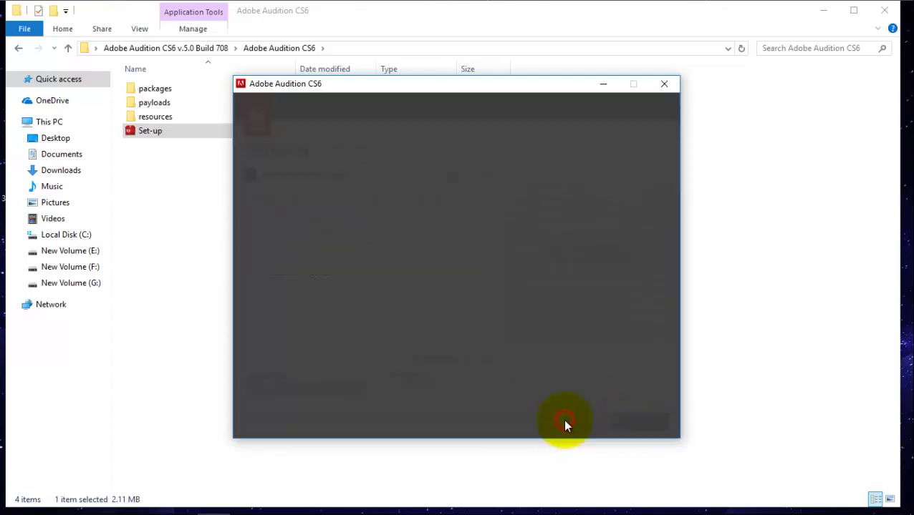
Step: Install Adobe Audition CS6 in English (North America) to C:\Program Files (x86)\Adobe and close the installer without launching the program
click(310, 177)
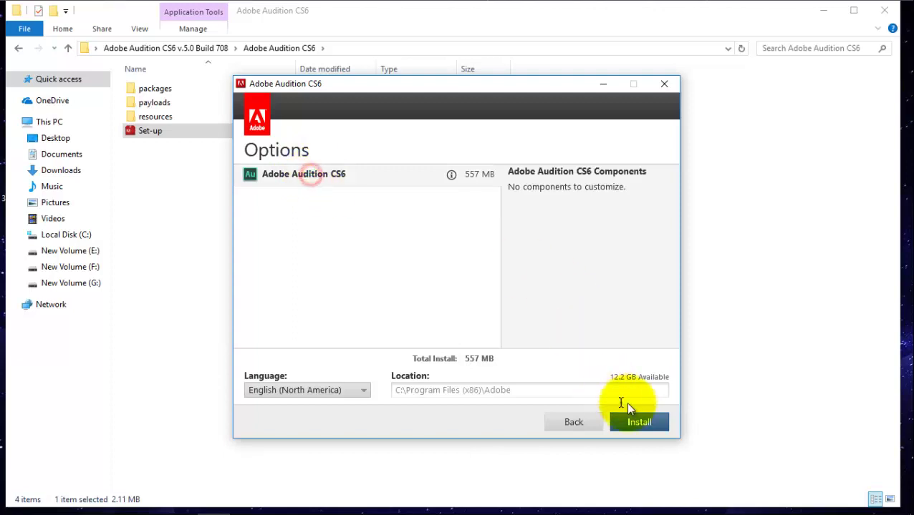
click(641, 424)
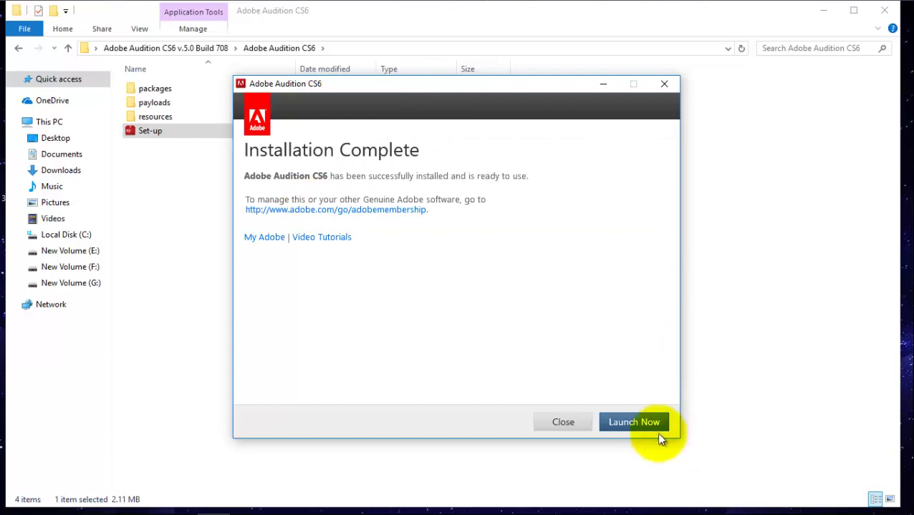
click(574, 421)
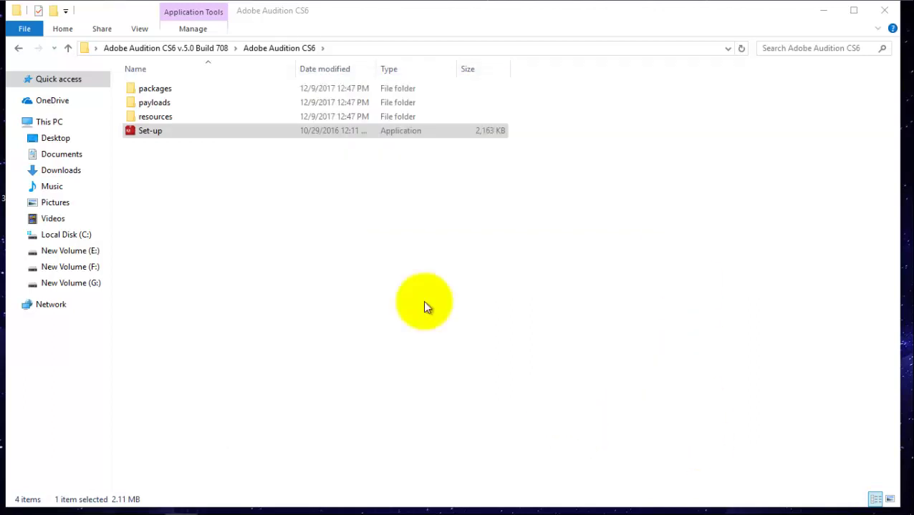
Step: Copy amtlib.dll from the Кейген folder beside the installer folder, close that window, and open This PC
click(70, 50)
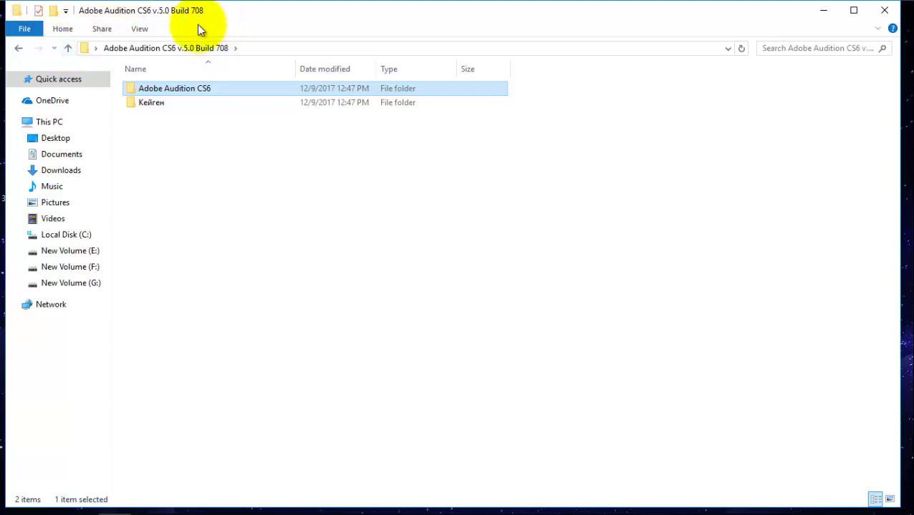
double_click(154, 103)
right_click(164, 90)
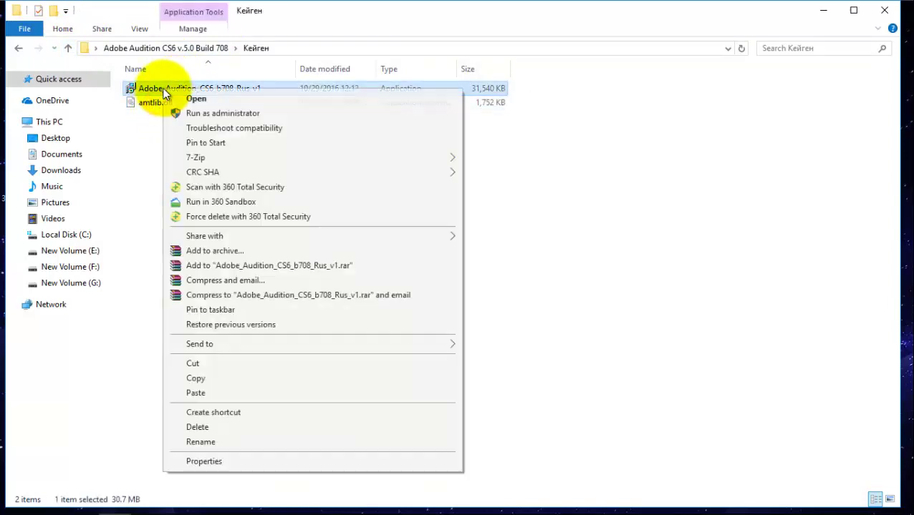
click(147, 104)
right_click(146, 101)
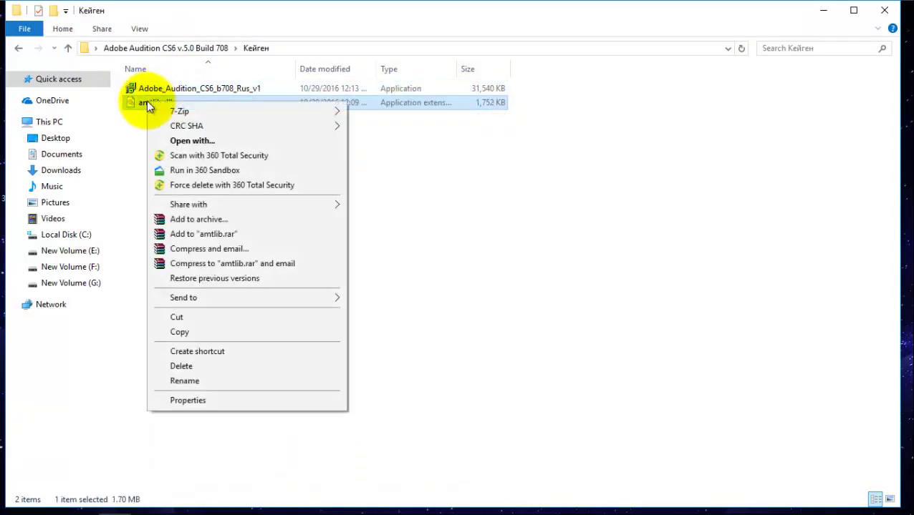
click(187, 332)
click(898, 8)
double_click(25, 81)
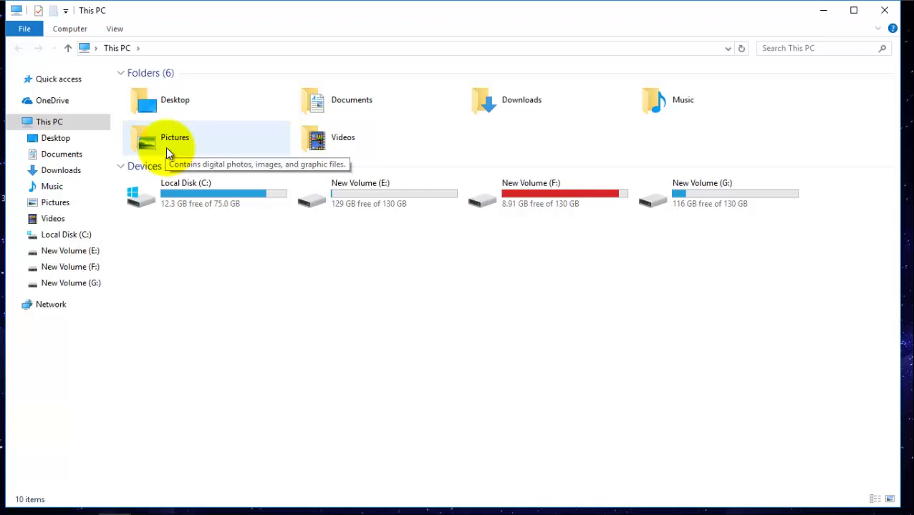
Step: Look for the Adobe Audition CS6 program folder on drives E: and F: and in C:\Program Files\Adobe, and return to drive C:
double_click(405, 188)
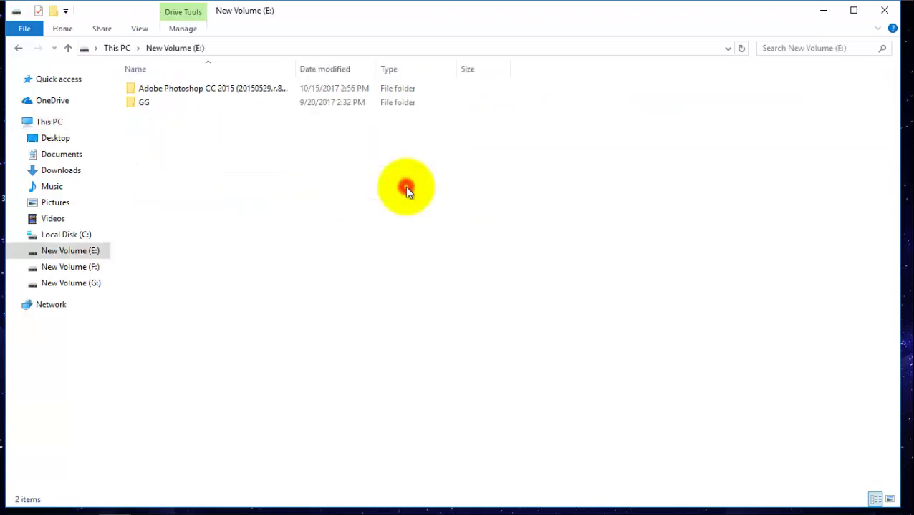
click(68, 48)
double_click(588, 195)
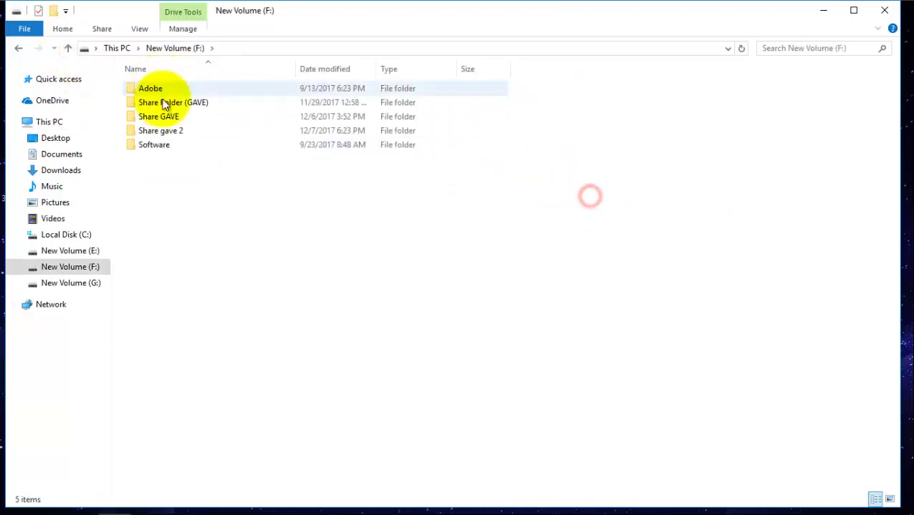
click(64, 50)
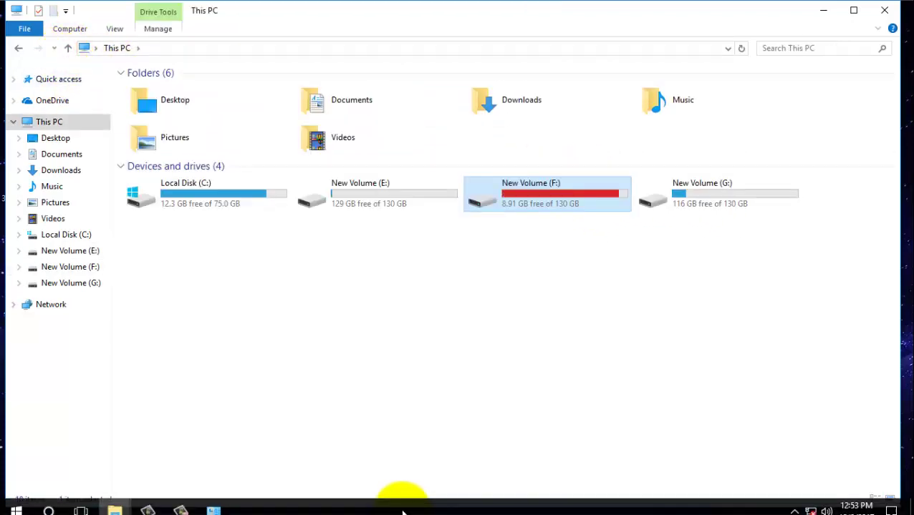
click(185, 503)
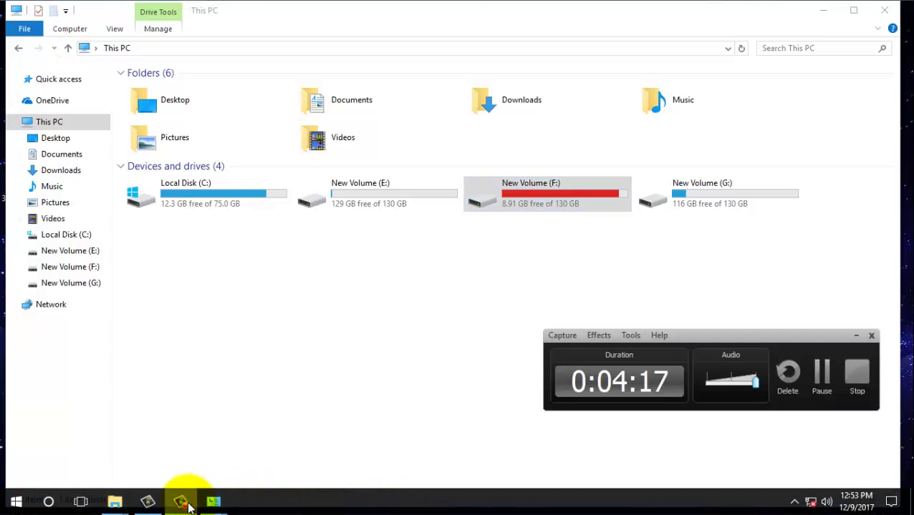
double_click(205, 188)
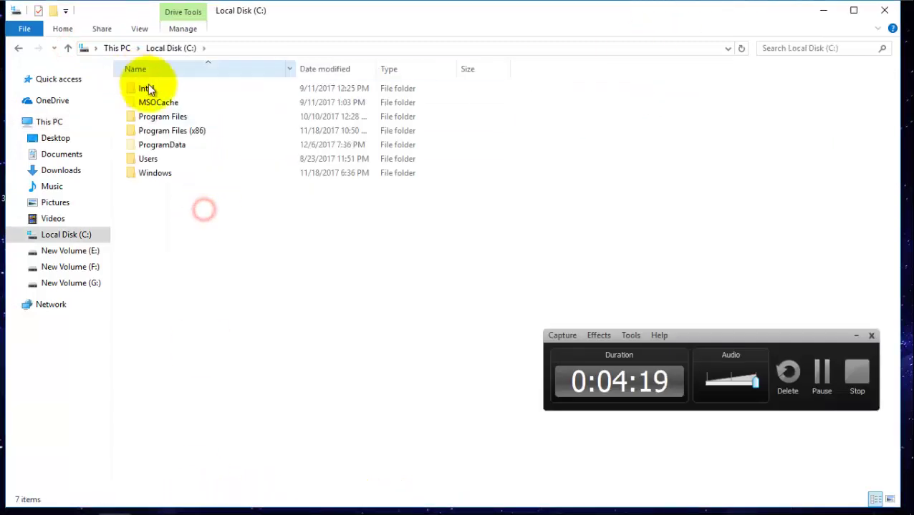
double_click(163, 116)
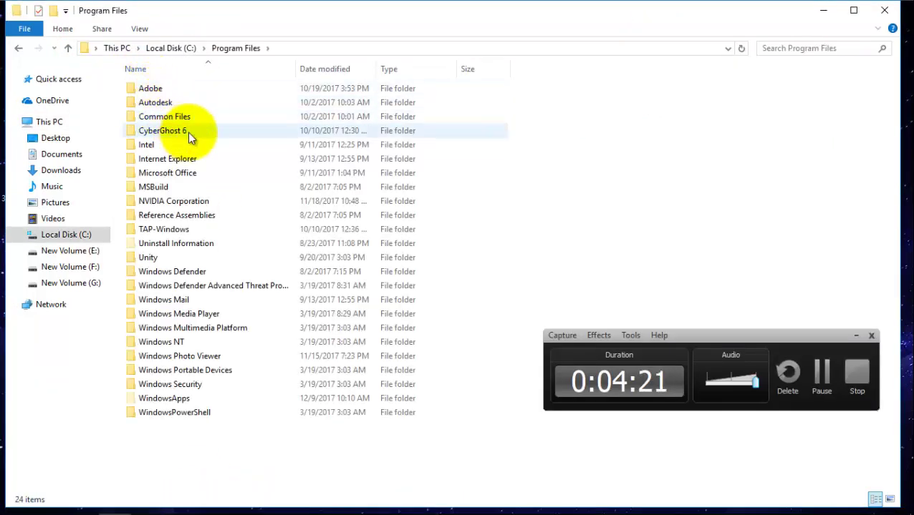
double_click(148, 88)
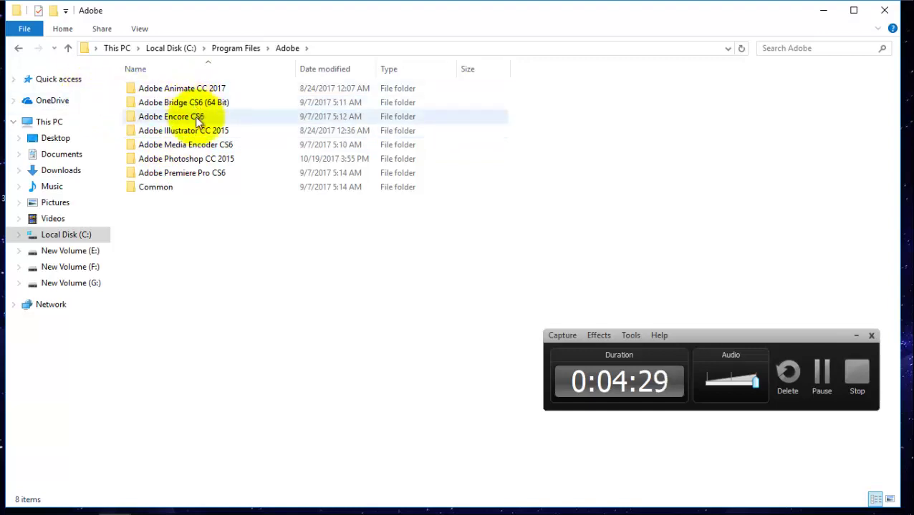
click(68, 48)
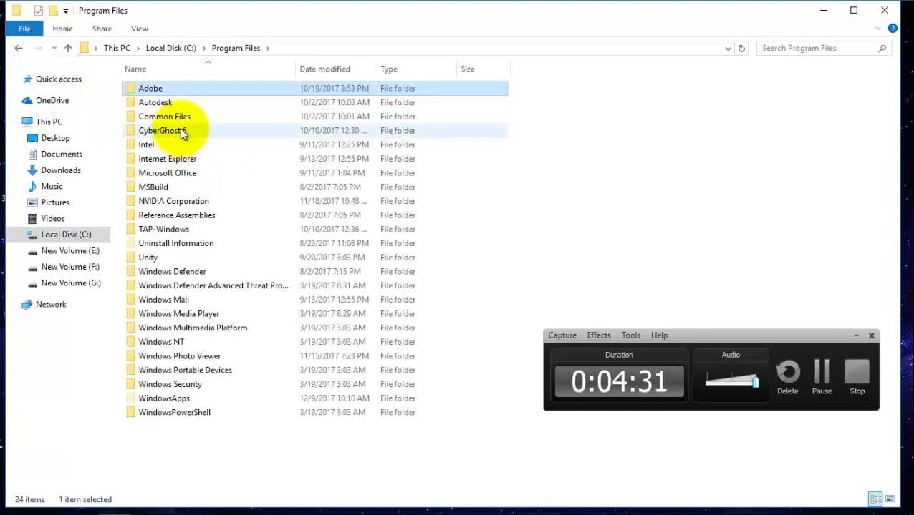
click(68, 48)
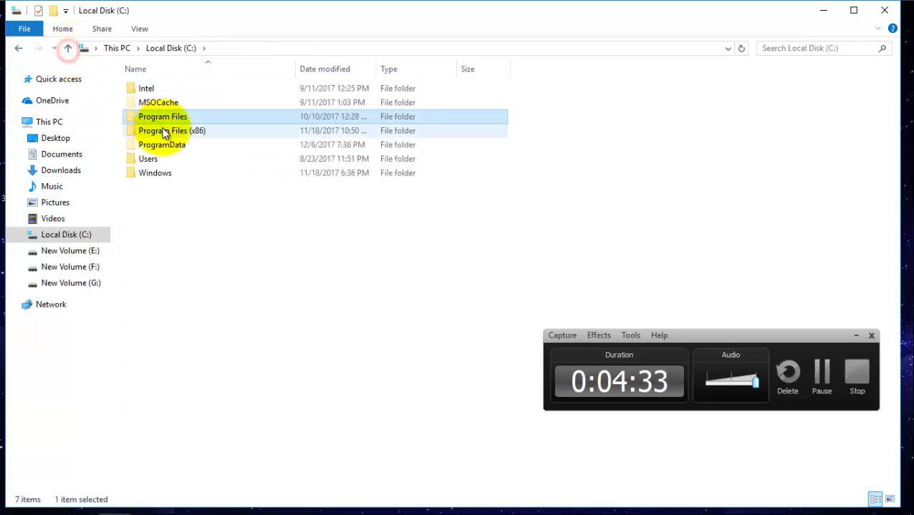
Step: Paste amtlib.dll into C:\Program Files (x86)\Adobe\Adobe Audition CS6, replacing the existing file, and minimize the window
double_click(163, 129)
double_click(152, 158)
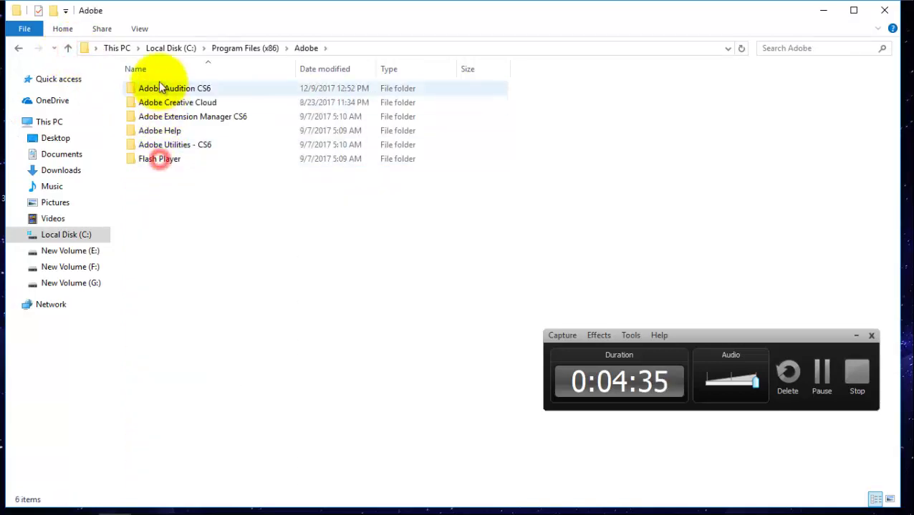
double_click(166, 90)
right_click(543, 133)
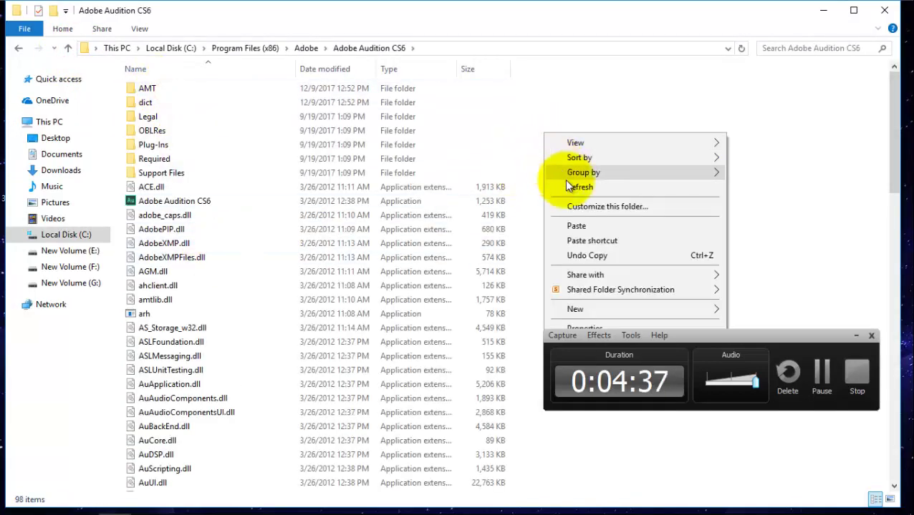
click(577, 225)
click(407, 154)
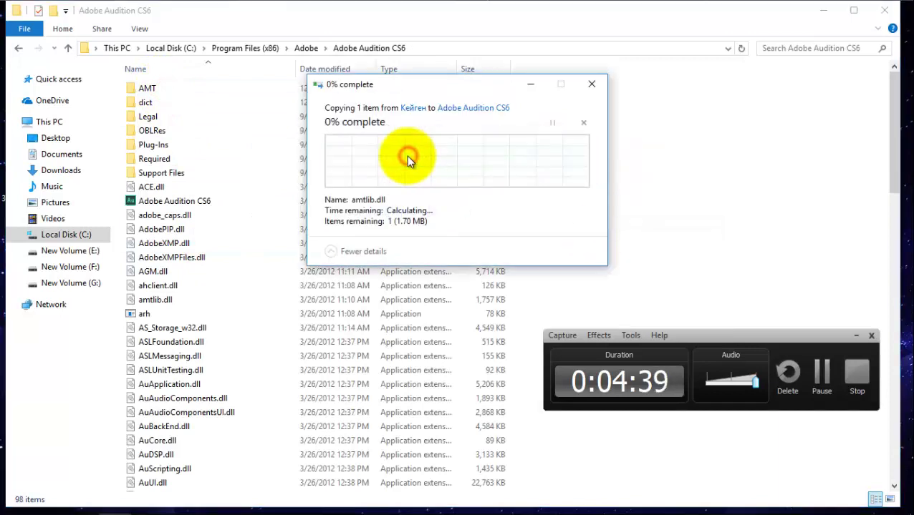
click(422, 175)
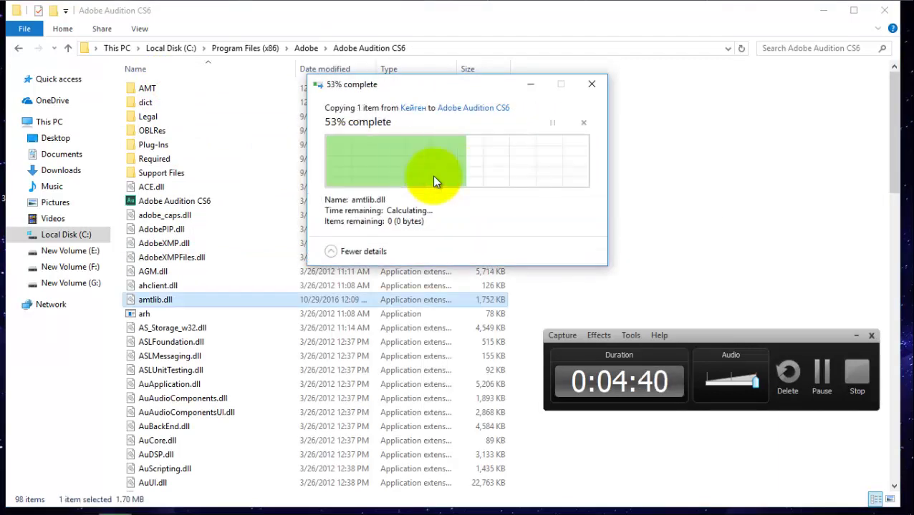
click(823, 10)
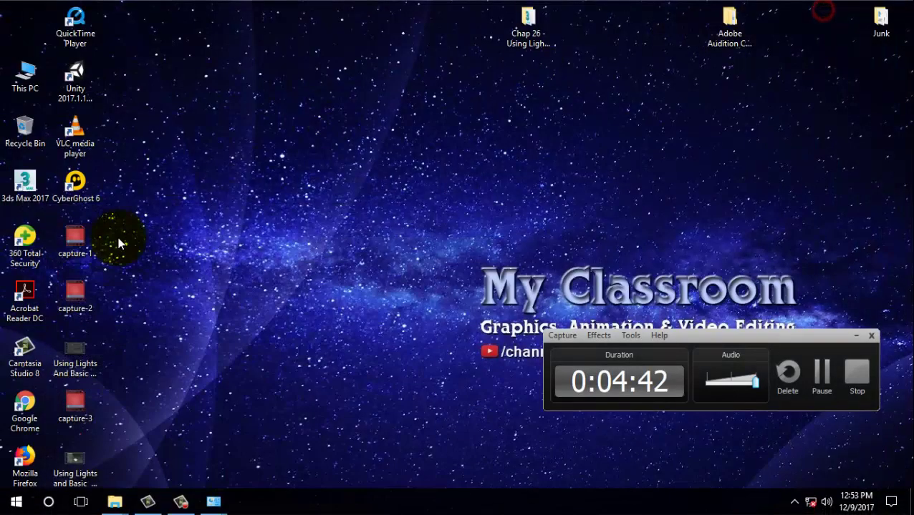
Step: Search Windows for "Adobe Audition" and launch the Adobe Audition CS6 desktop app
right_click(198, 213)
click(224, 247)
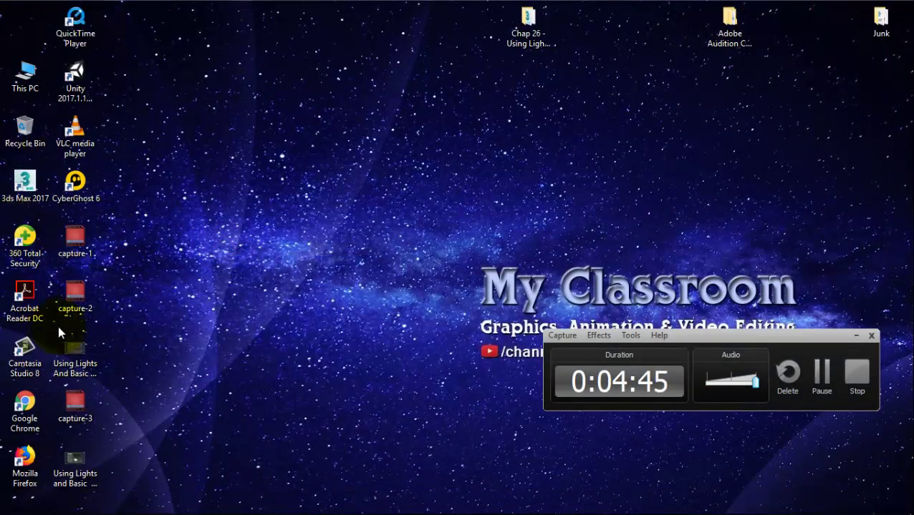
click(48, 501)
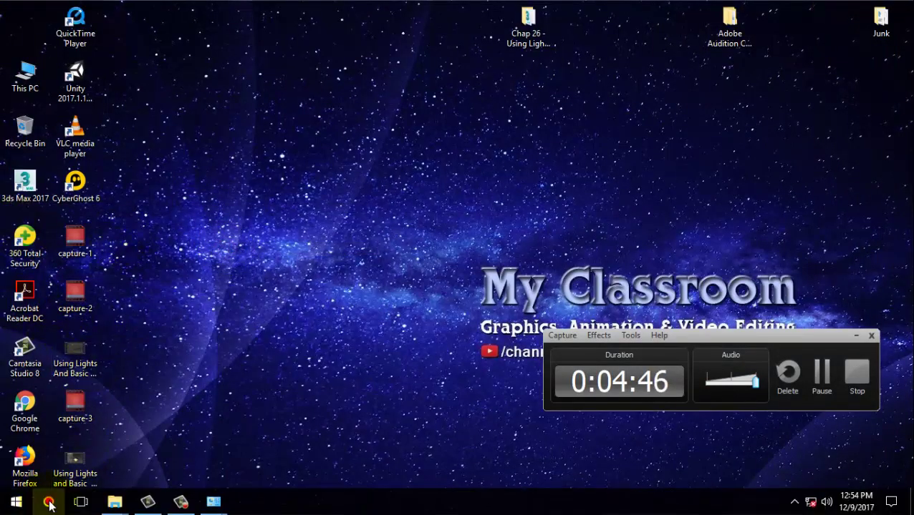
text(Ad)
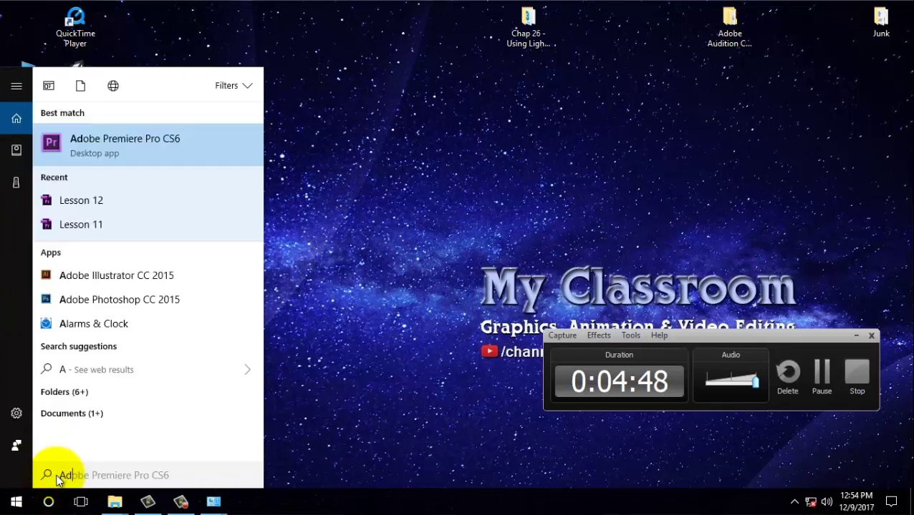
text(obe Au)
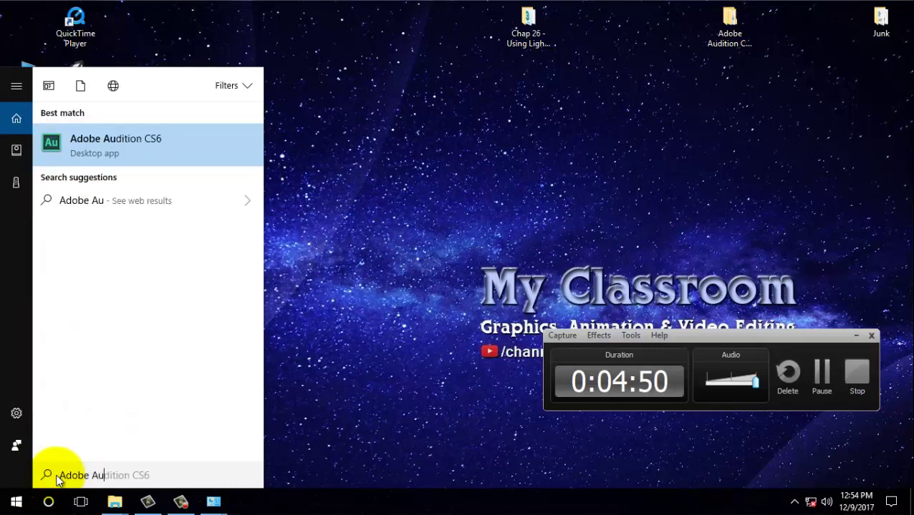
text(dition)
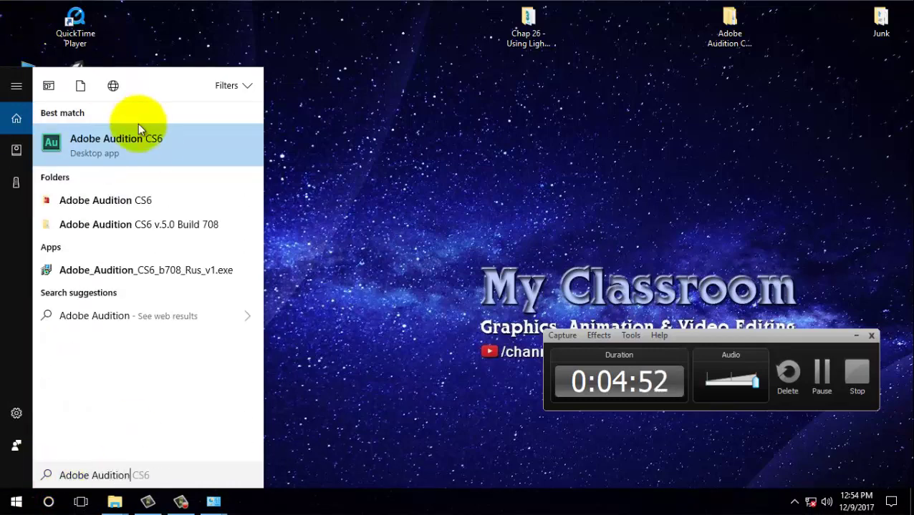
click(146, 149)
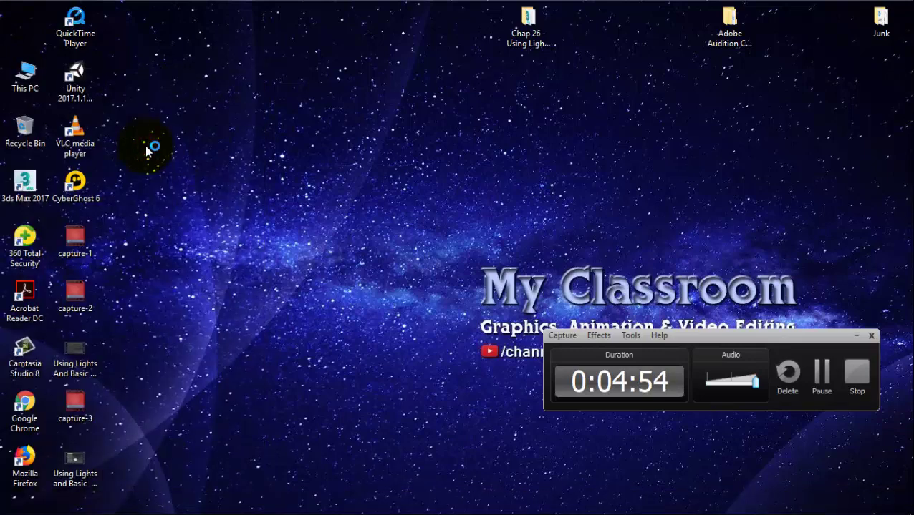